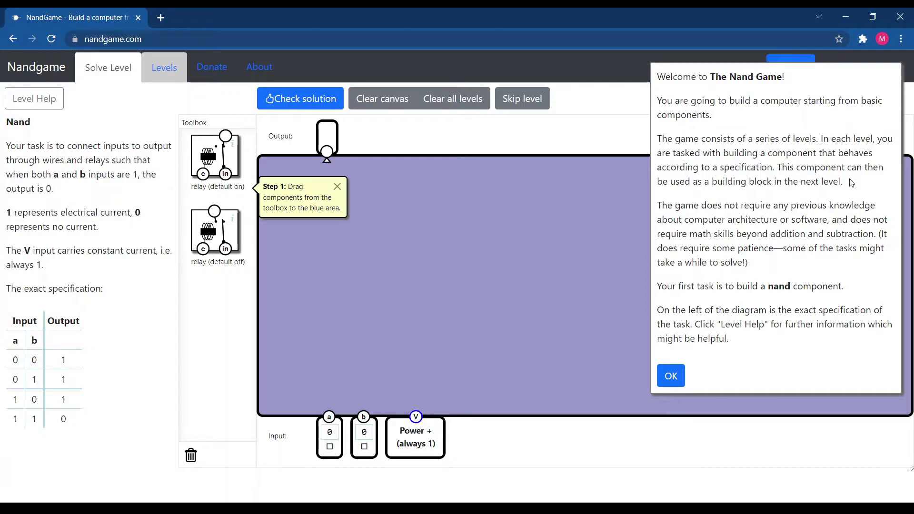
Dismiss the Welcome to The Nand Game introduction on the Nand level.
{"action": "key", "text": "Escape"}
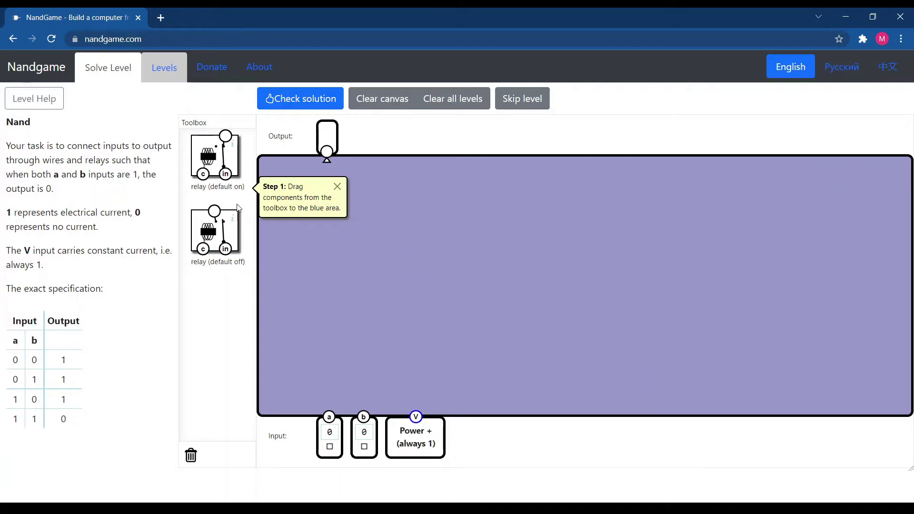
Place a default-off relay and a default-on relay beside it, then close the connection tip.
{"action": "left_click_drag", "start_coordinate": [214, 231], "coordinate": [329, 273]}
{"action": "left_click_drag", "start_coordinate": [225, 175], "coordinate": [405, 279]}
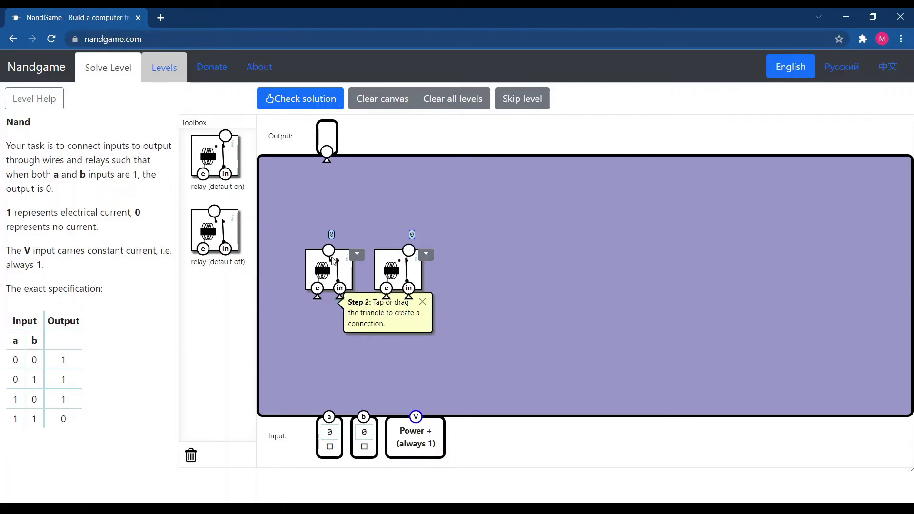
{"action": "left_click", "coordinate": [425, 301]}
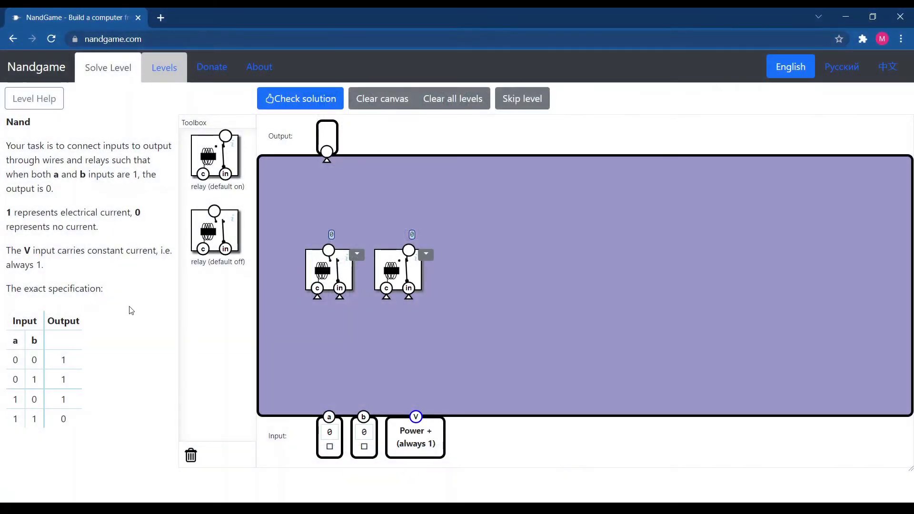
{"action": "left_click_drag", "start_coordinate": [79, 321], "coordinate": [52, 407]}
Remove the default-on relay and move the default-off relay to the canvas centre.
{"action": "left_click", "coordinate": [17, 363]}
{"action": "left_click", "coordinate": [56, 367]}
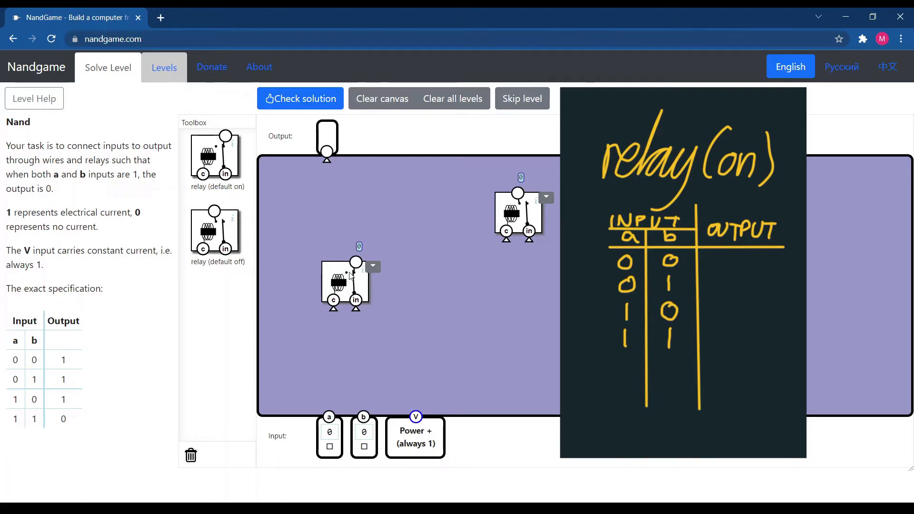
{"action": "left_click_drag", "start_coordinate": [357, 277], "coordinate": [348, 277]}
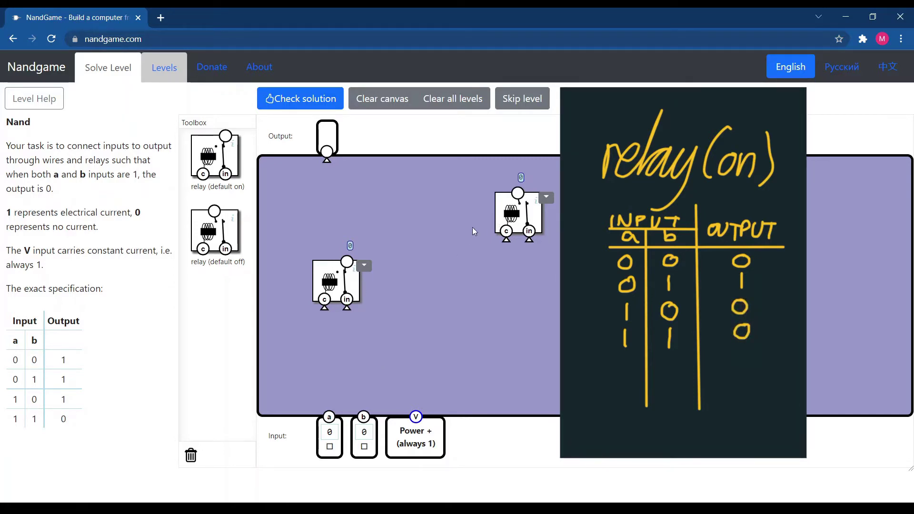
{"action": "left_click_drag", "start_coordinate": [354, 285], "coordinate": [619, 267]}
{"action": "left_click_drag", "start_coordinate": [530, 215], "coordinate": [388, 281]}
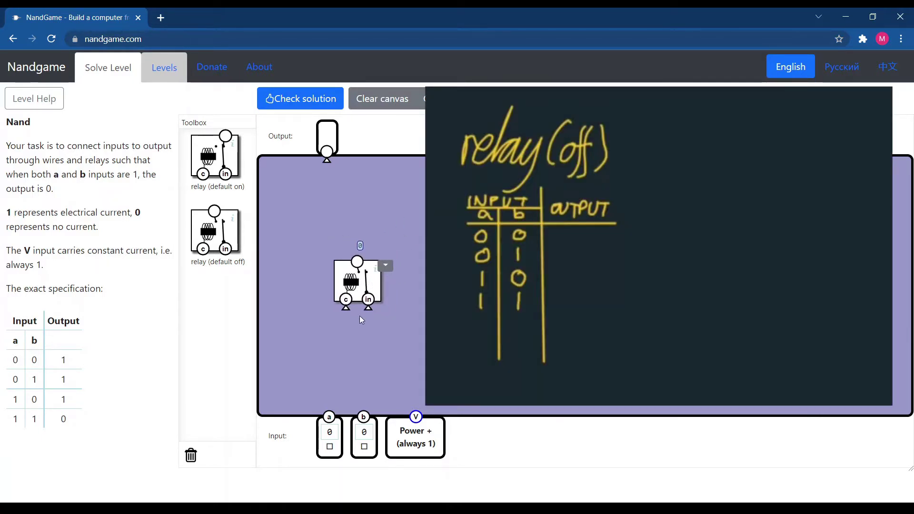
Connect the relay's c to input a, its in to input b, and its output to Output.
{"action": "left_click_drag", "start_coordinate": [362, 285], "coordinate": [349, 287]}
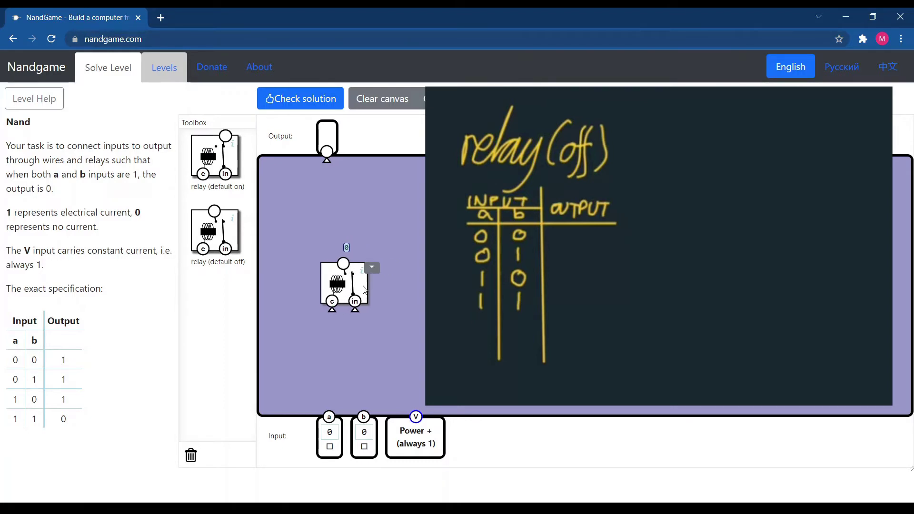
{"action": "left_click", "coordinate": [331, 309]}
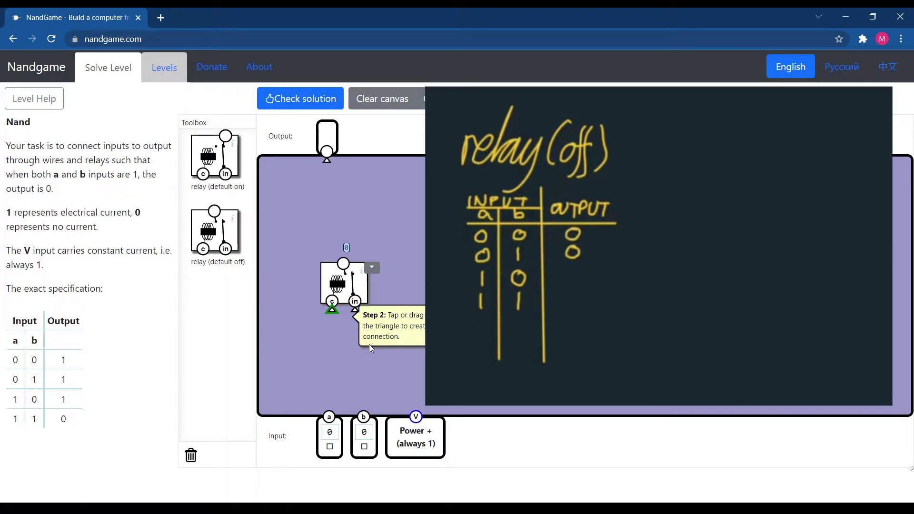
{"action": "left_click_drag", "start_coordinate": [332, 310], "coordinate": [329, 417]}
{"action": "left_click_drag", "start_coordinate": [355, 313], "coordinate": [364, 417]}
{"action": "left_click_drag", "start_coordinate": [327, 163], "coordinate": [343, 267]}
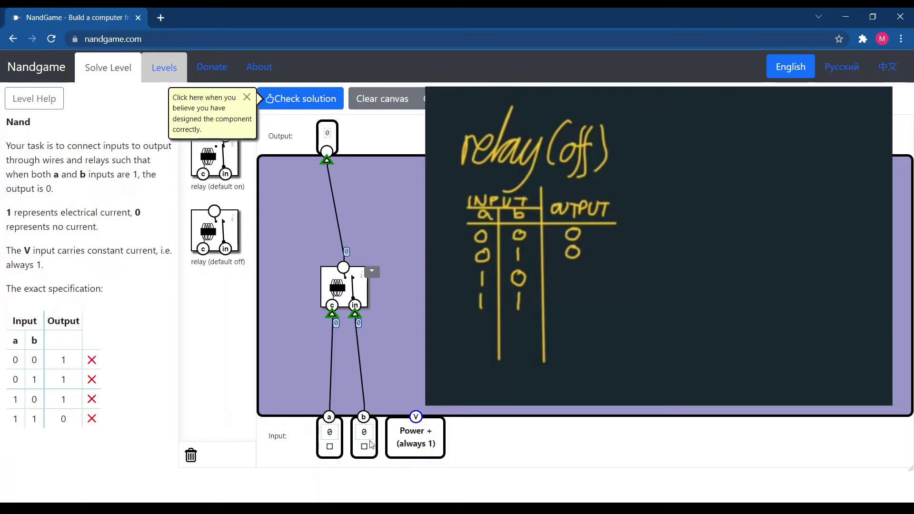
Switch input a on to test the circuit, then delete the relay with its wires.
{"action": "left_click", "coordinate": [329, 446]}
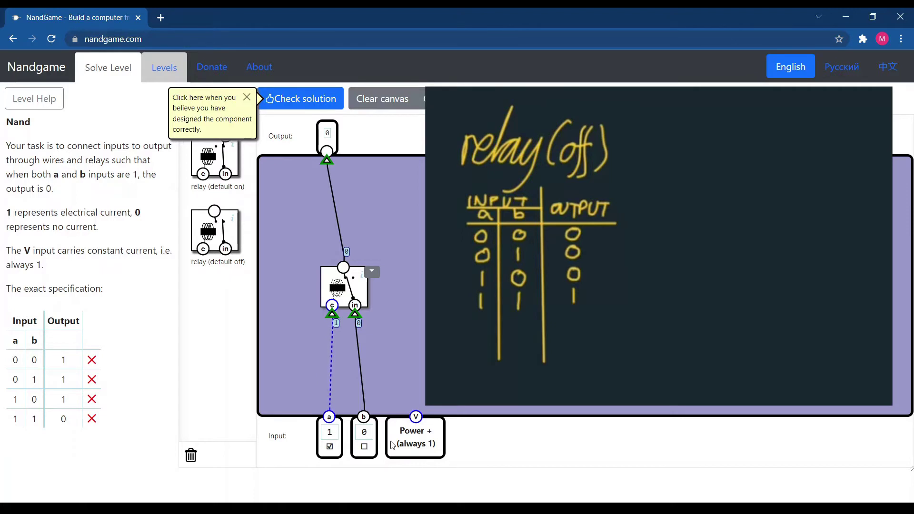
{"action": "left_click", "coordinate": [372, 272]}
{"action": "left_click", "coordinate": [383, 294]}
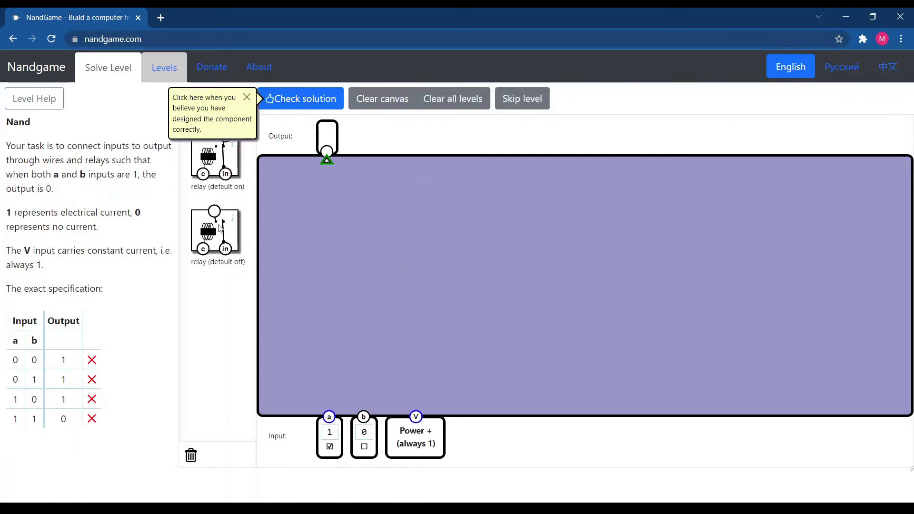
{"action": "left_click_drag", "start_coordinate": [220, 228], "coordinate": [358, 329]}
{"action": "left_click_drag", "start_coordinate": [224, 165], "coordinate": [437, 270]}
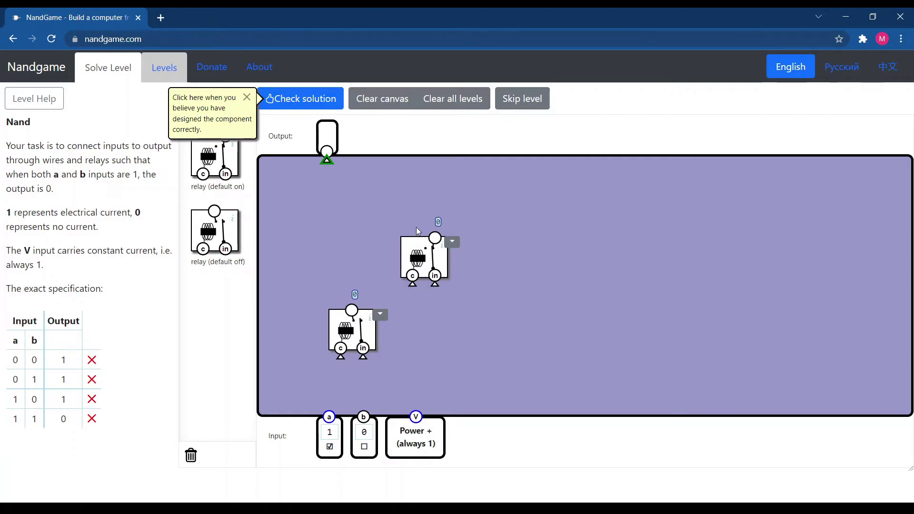
{"action": "left_click", "coordinate": [393, 115]}
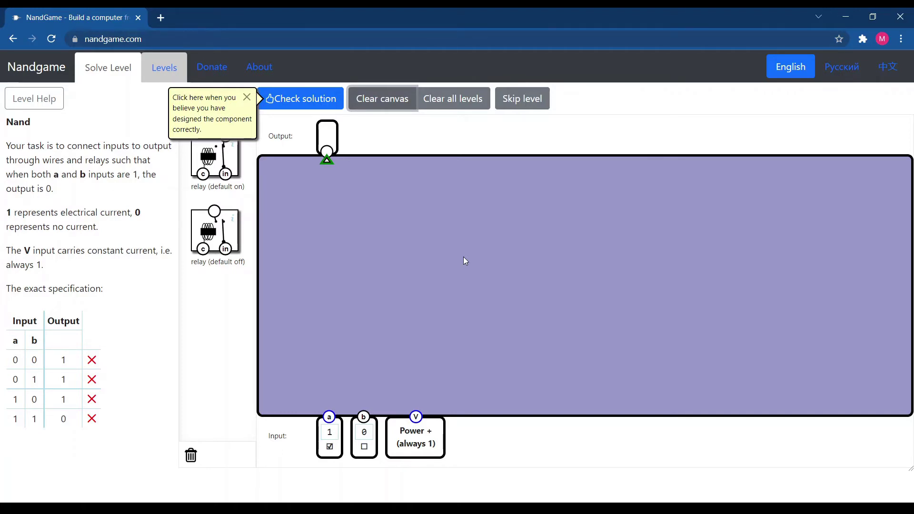
{"action": "mouse_move", "coordinate": [223, 227]}
{"action": "left_mouse_down"}
{"action": "mouse_move", "coordinate": [331, 269]}
{"action": "mouse_move", "coordinate": [223, 227]}
{"action": "left_mouse_up"}
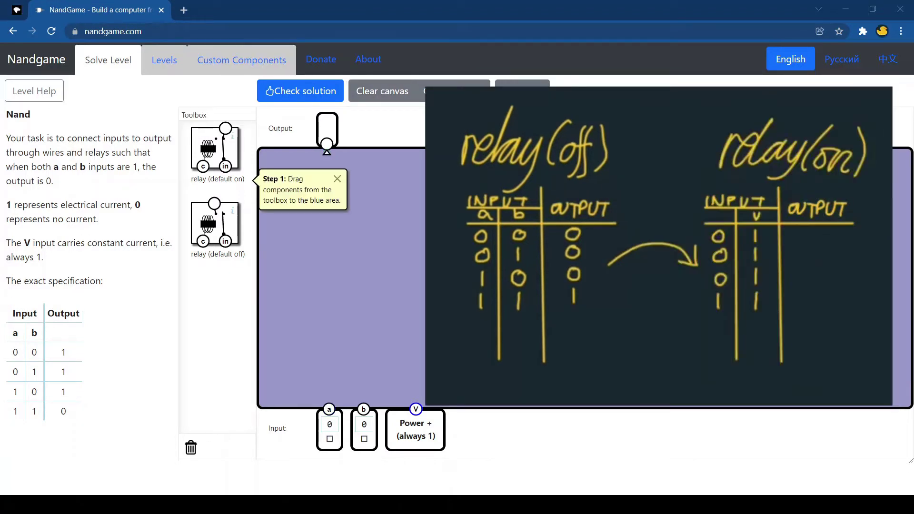
Clear the canvas and add a default-off relay with c wired to a and in to b.
{"action": "left_click", "coordinate": [452, 91]}
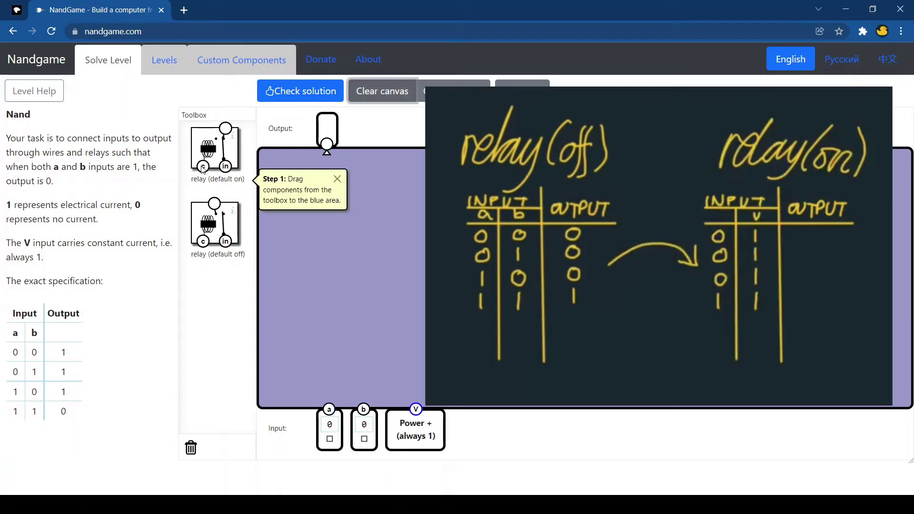
{"action": "left_click_drag", "start_coordinate": [210, 234], "coordinate": [345, 338]}
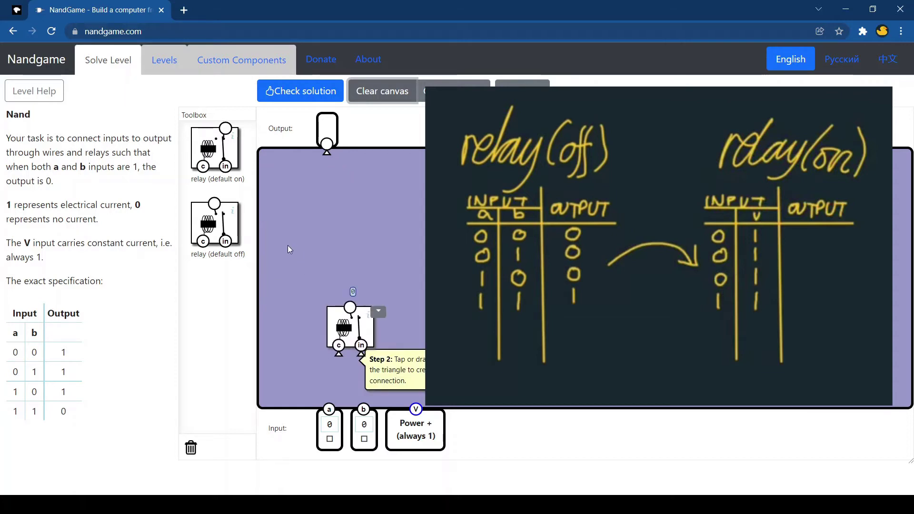
{"action": "left_click", "coordinate": [339, 353]}
{"action": "left_click", "coordinate": [337, 405]}
{"action": "left_click", "coordinate": [338, 355]}
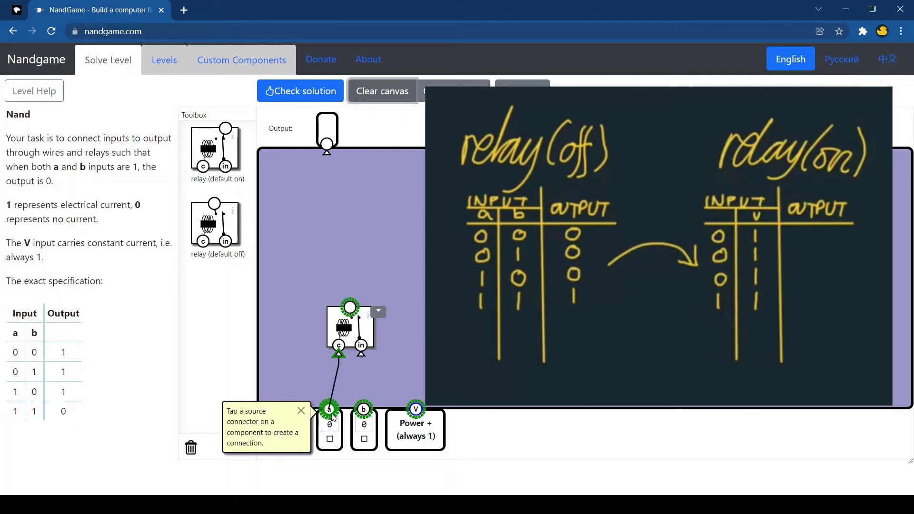
{"action": "left_click", "coordinate": [329, 409]}
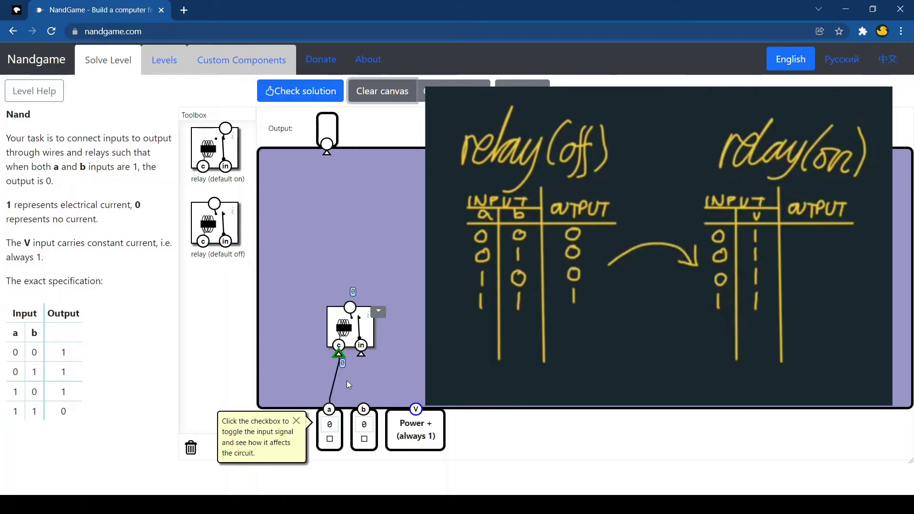
{"action": "left_click", "coordinate": [364, 355]}
{"action": "left_click", "coordinate": [364, 413]}
Add a default-on relay above, its c from the lower relay's output and in from V.
{"action": "left_click_drag", "start_coordinate": [215, 153], "coordinate": [372, 256]}
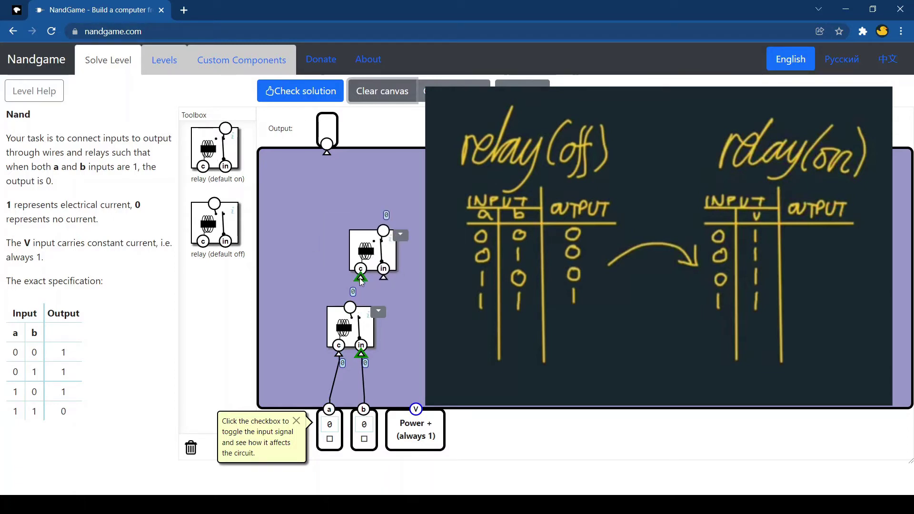
{"action": "left_click", "coordinate": [360, 278]}
{"action": "left_click", "coordinate": [352, 309]}
{"action": "left_click", "coordinate": [384, 277]}
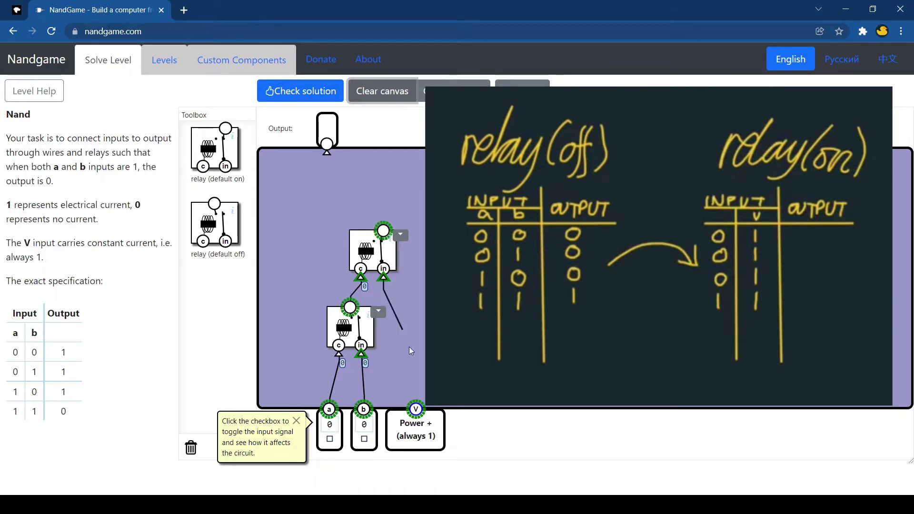
{"action": "left_click", "coordinate": [416, 410]}
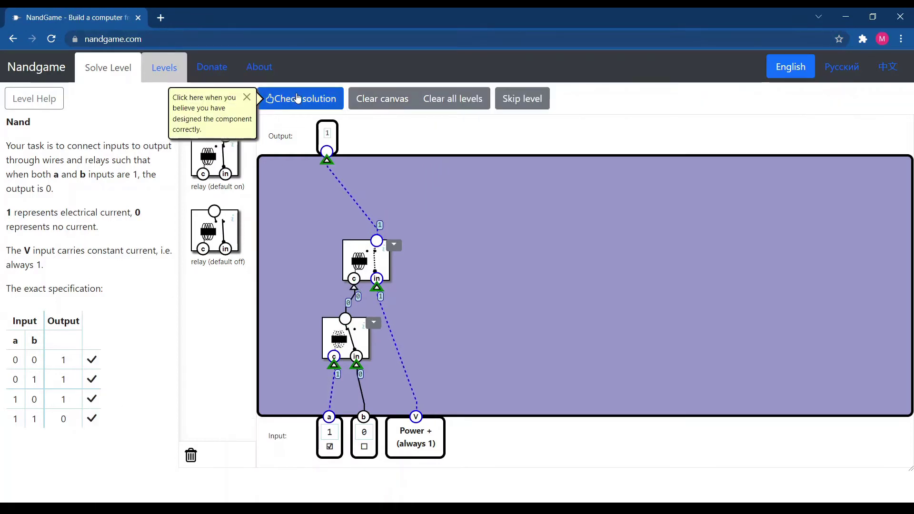
Submit the two-relay Nand circuit for checking.
{"action": "left_click", "coordinate": [297, 98]}
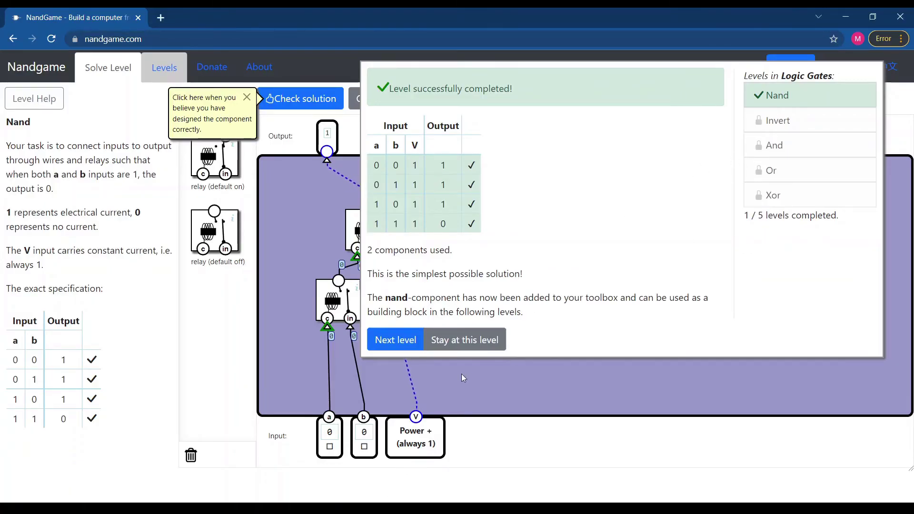
Advance to the Invert level and dismiss its introduction message.
{"action": "left_click", "coordinate": [399, 342]}
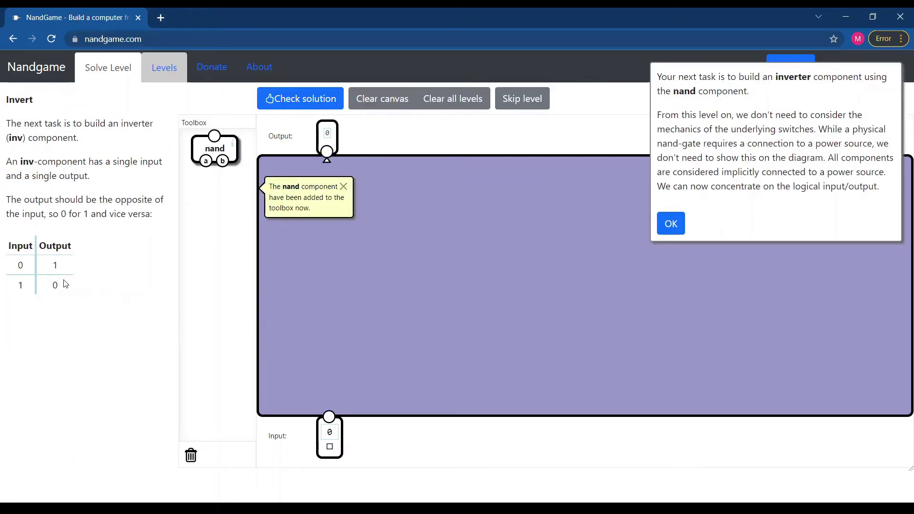
{"action": "left_click_drag", "start_coordinate": [54, 277], "coordinate": [13, 242]}
{"action": "left_click", "coordinate": [84, 248]}
{"action": "left_click", "coordinate": [646, 230]}
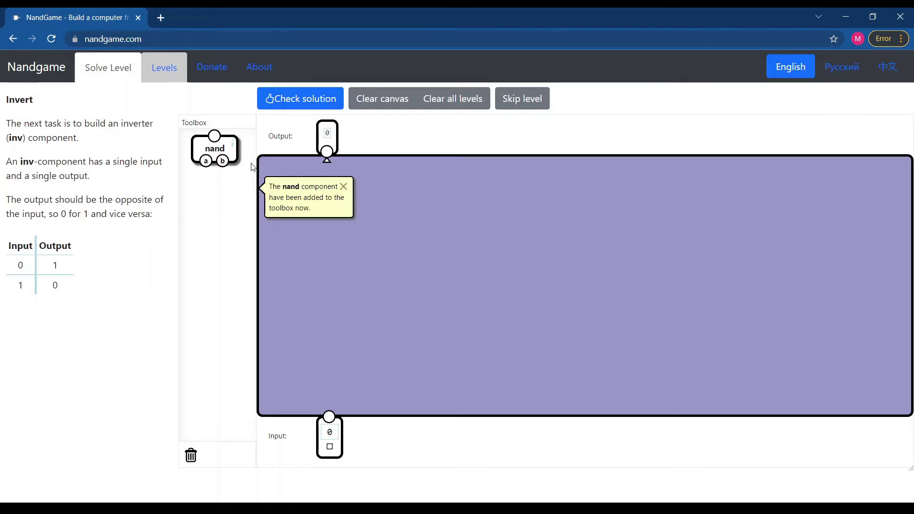
Place a nand gate fed from Input, with its output wired to Output.
{"action": "left_click_drag", "start_coordinate": [224, 148], "coordinate": [343, 315]}
{"action": "left_click_drag", "start_coordinate": [16, 265], "coordinate": [52, 290]}
{"action": "left_click", "coordinate": [205, 290]}
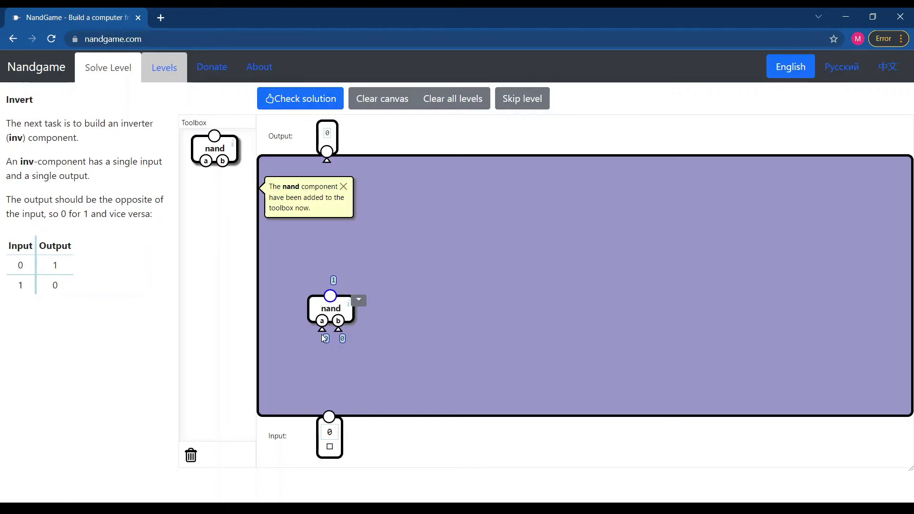
{"action": "left_click_drag", "start_coordinate": [324, 337], "coordinate": [329, 418]}
{"action": "left_click_drag", "start_coordinate": [328, 164], "coordinate": [328, 199]}
{"action": "left_click_drag", "start_coordinate": [332, 291], "coordinate": [331, 294]}
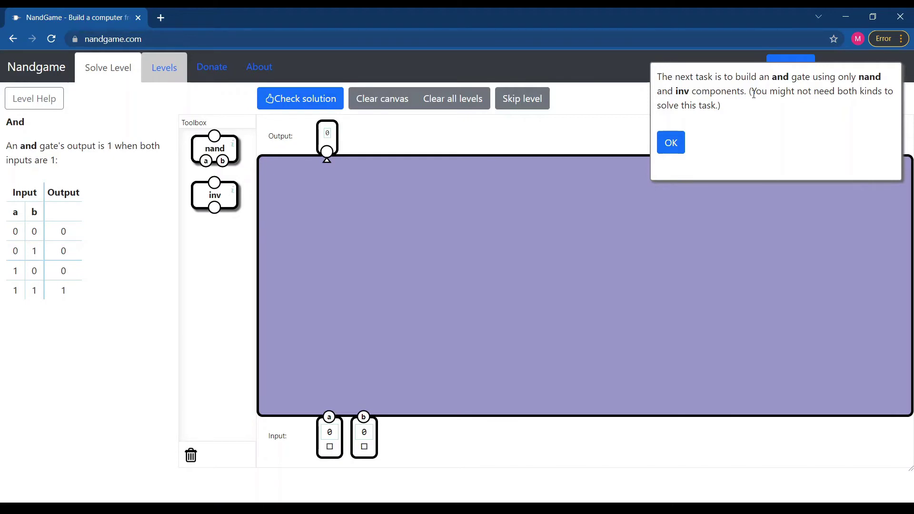
Place a nand with an inverter above it, wire the inverter to Output, and check the solution.
{"action": "left_click_drag", "start_coordinate": [217, 152], "coordinate": [353, 294]}
{"action": "mouse_move", "coordinate": [218, 199]}
{"action": "left_mouse_down"}
{"action": "mouse_move", "coordinate": [336, 245]}
{"action": "mouse_move", "coordinate": [343, 238]}
{"action": "mouse_move", "coordinate": [343, 275]}
{"action": "left_mouse_up"}
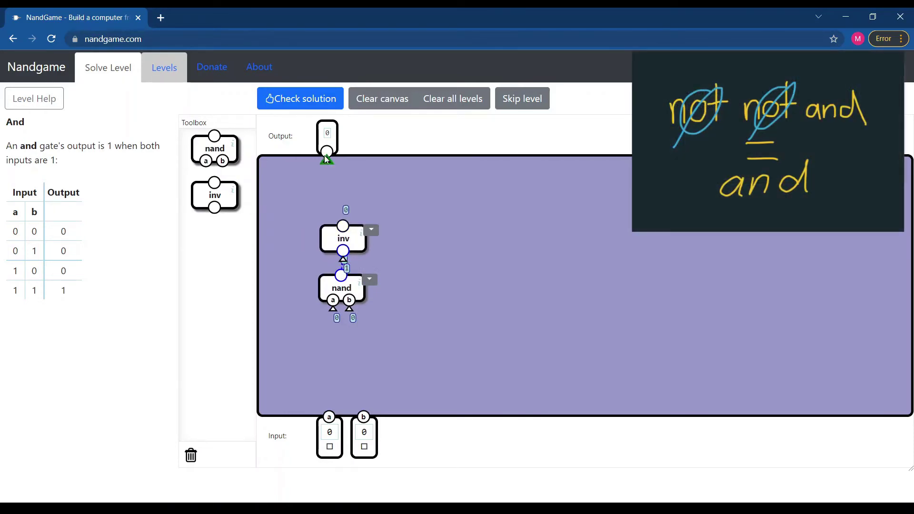
{"action": "left_click_drag", "start_coordinate": [326, 161], "coordinate": [343, 194]}
{"action": "left_click_drag", "start_coordinate": [349, 231], "coordinate": [343, 225]}
{"action": "left_click", "coordinate": [300, 98]}
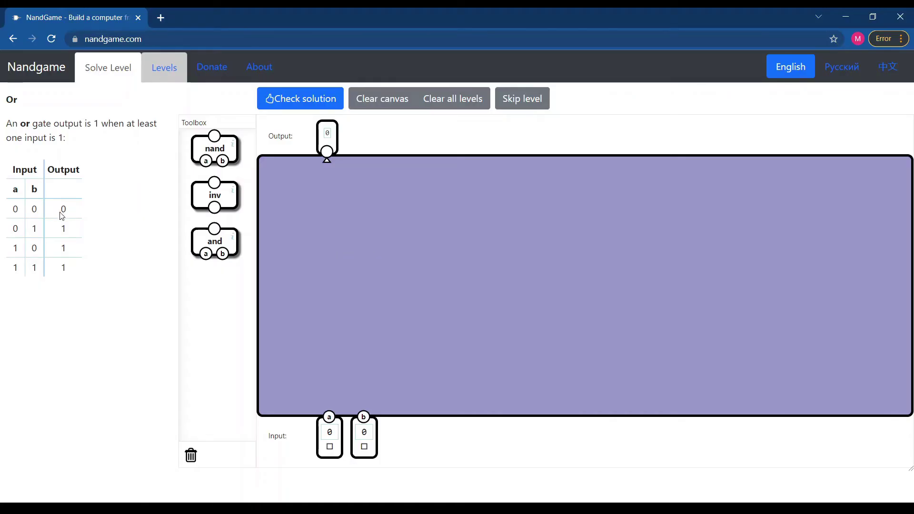
Place an and gate and a nand gate to its left on the Or canvas.
{"action": "left_click_drag", "start_coordinate": [64, 208], "coordinate": [11, 209]}
{"action": "left_click", "coordinate": [132, 203]}
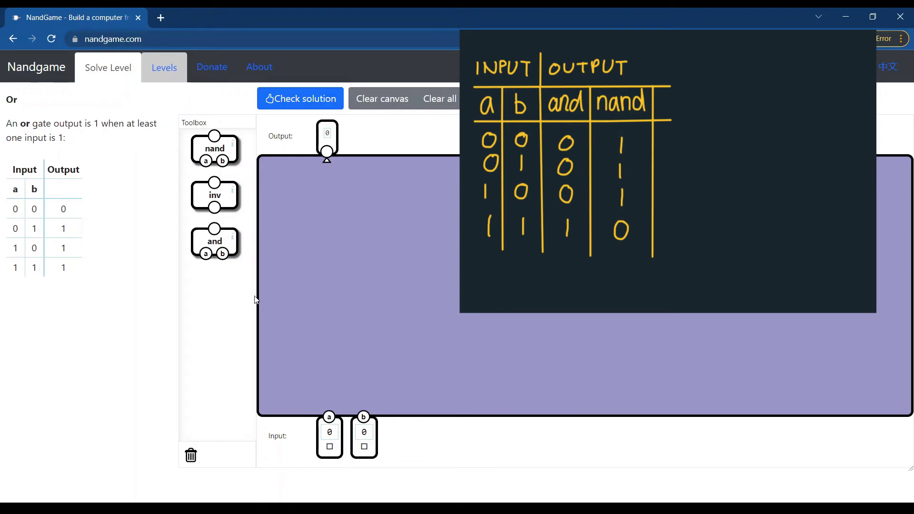
{"action": "left_click_drag", "start_coordinate": [214, 241], "coordinate": [372, 342]}
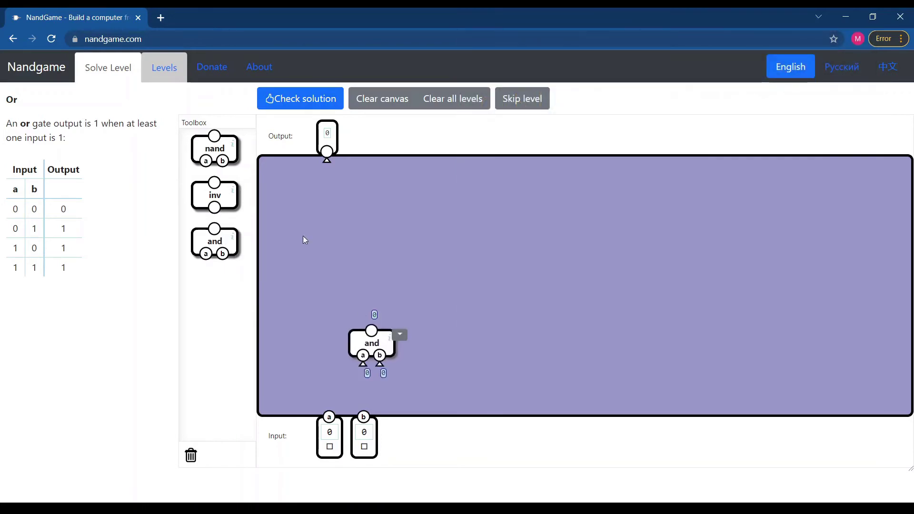
{"action": "left_click_drag", "start_coordinate": [210, 161], "coordinate": [312, 353]}
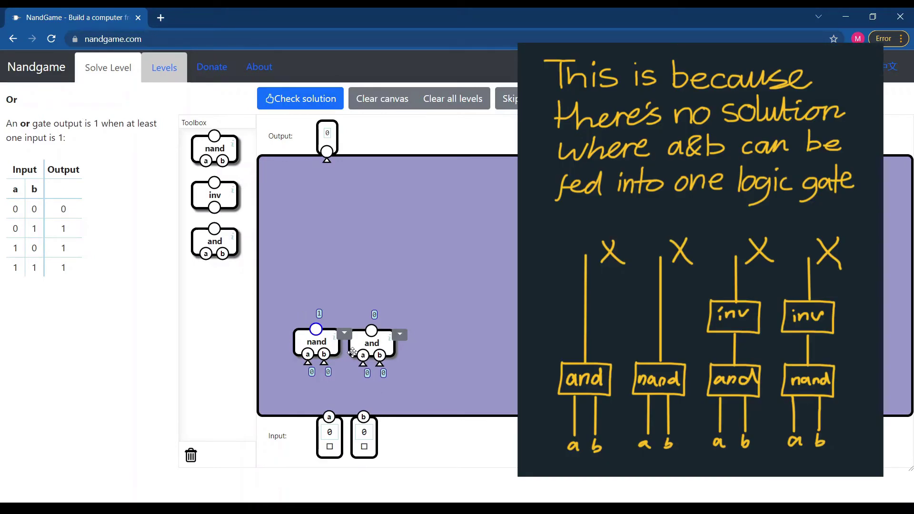
Drop a third gate, an and, above the nand and and gates on the Or canvas.
{"action": "left_click_drag", "start_coordinate": [215, 257], "coordinate": [334, 318]}
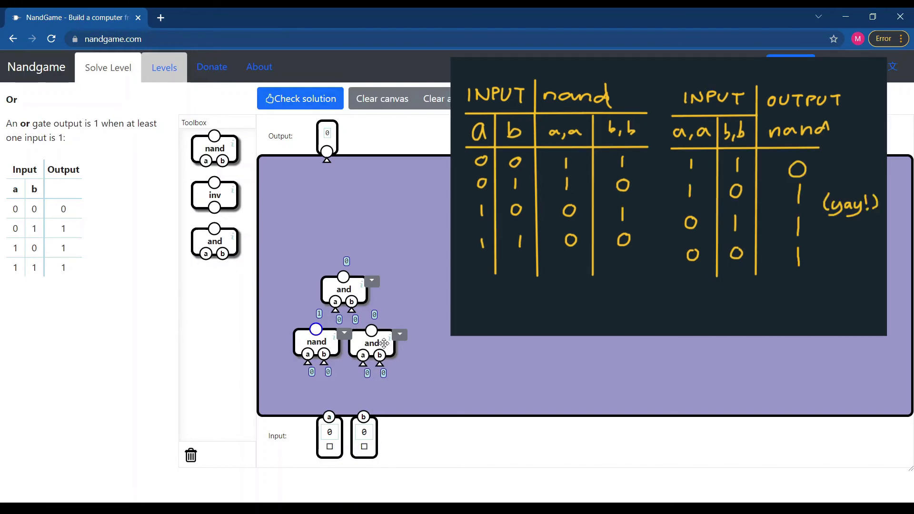
Clear the Or canvas and place three nand gates, two side by side and one above.
{"action": "left_click", "coordinate": [382, 99]}
{"action": "left_click_drag", "start_coordinate": [215, 148], "coordinate": [327, 344]}
{"action": "left_click_drag", "start_coordinate": [215, 148], "coordinate": [380, 347]}
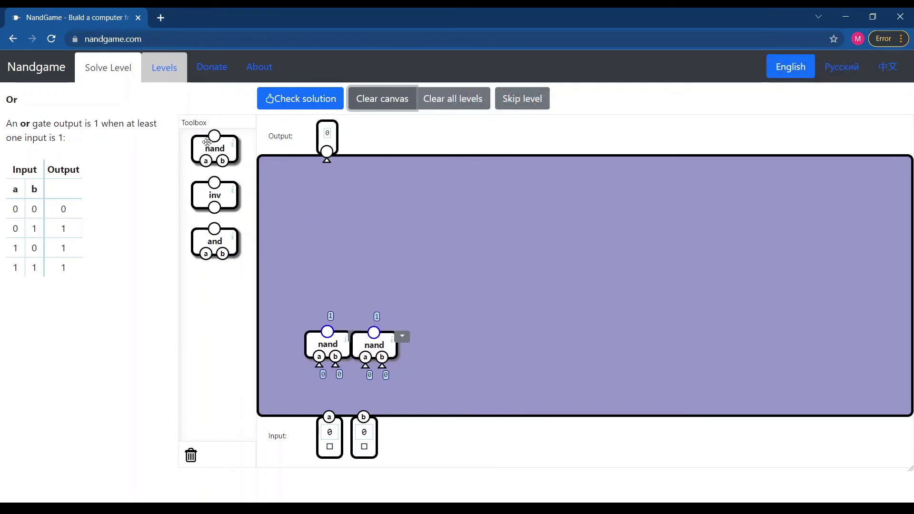
{"action": "left_click_drag", "start_coordinate": [208, 141], "coordinate": [336, 286]}
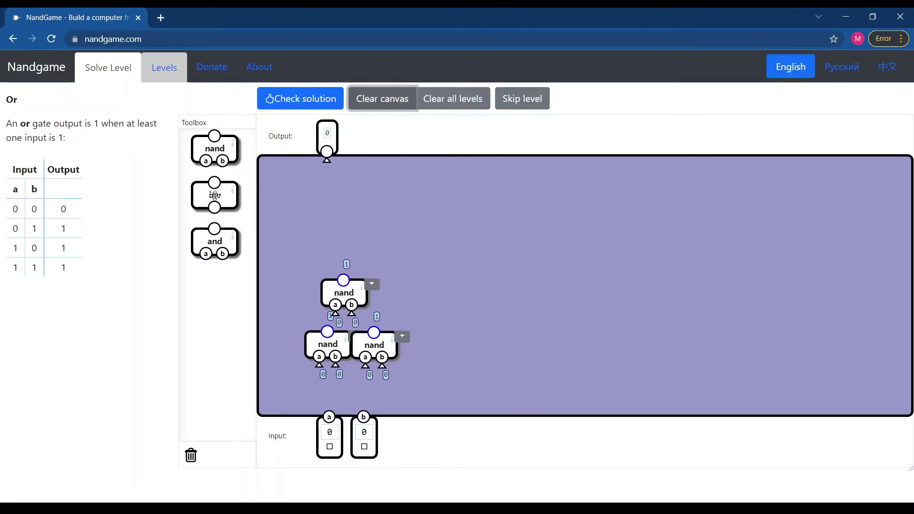
Wire input a to the lower-left nand, then delete all three nand gates.
{"action": "left_click_drag", "start_coordinate": [319, 364], "coordinate": [329, 417]}
{"action": "mouse_move", "coordinate": [328, 335]}
{"action": "left_mouse_down"}
{"action": "mouse_move", "coordinate": [317, 172]}
{"action": "mouse_move", "coordinate": [323, 356]}
{"action": "mouse_move", "coordinate": [323, 345]}
{"action": "left_mouse_up"}
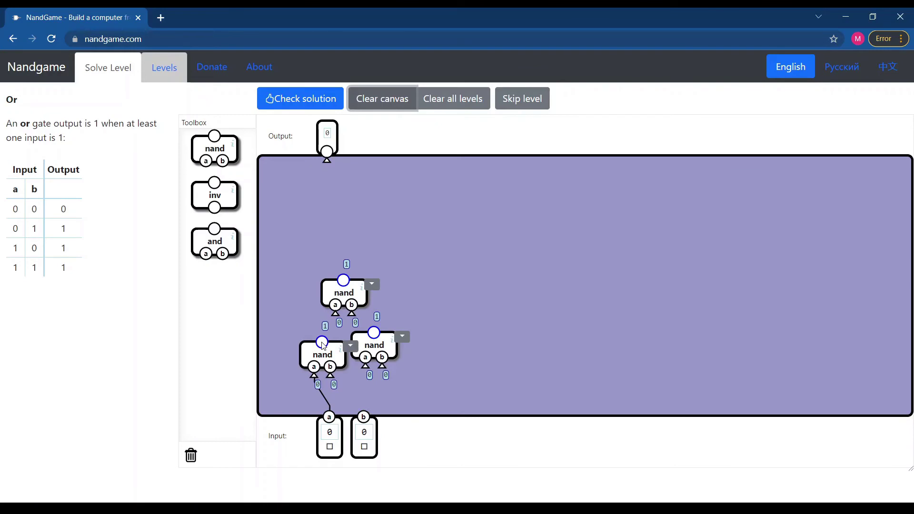
{"action": "left_click", "coordinate": [351, 346]}
{"action": "left_click", "coordinate": [362, 368]}
{"action": "left_click", "coordinate": [402, 336]}
{"action": "left_click", "coordinate": [415, 359]}
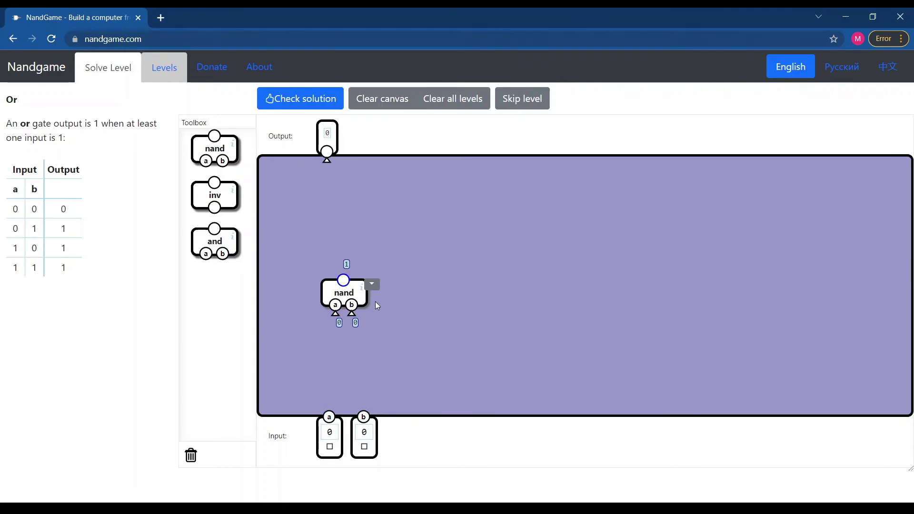
{"action": "left_click", "coordinate": [377, 291]}
{"action": "left_click", "coordinate": [388, 313]}
Place two inverters side by side with a nand gate above them and check the Or solution.
{"action": "left_click_drag", "start_coordinate": [227, 192], "coordinate": [389, 355]}
{"action": "left_click_drag", "start_coordinate": [227, 194], "coordinate": [351, 280]}
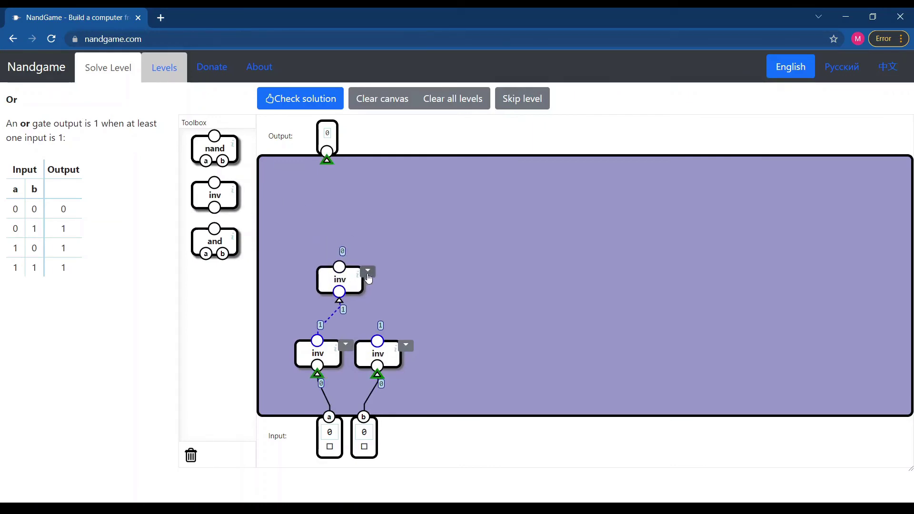
{"action": "left_click", "coordinate": [367, 272]}
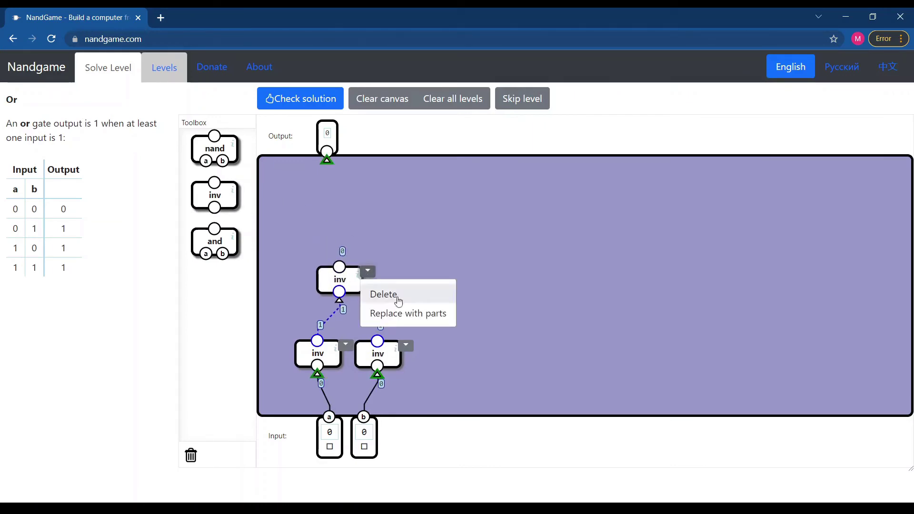
{"action": "left_click", "coordinate": [399, 296]}
{"action": "left_click_drag", "start_coordinate": [213, 146], "coordinate": [343, 290]}
{"action": "left_click", "coordinate": [312, 103]}
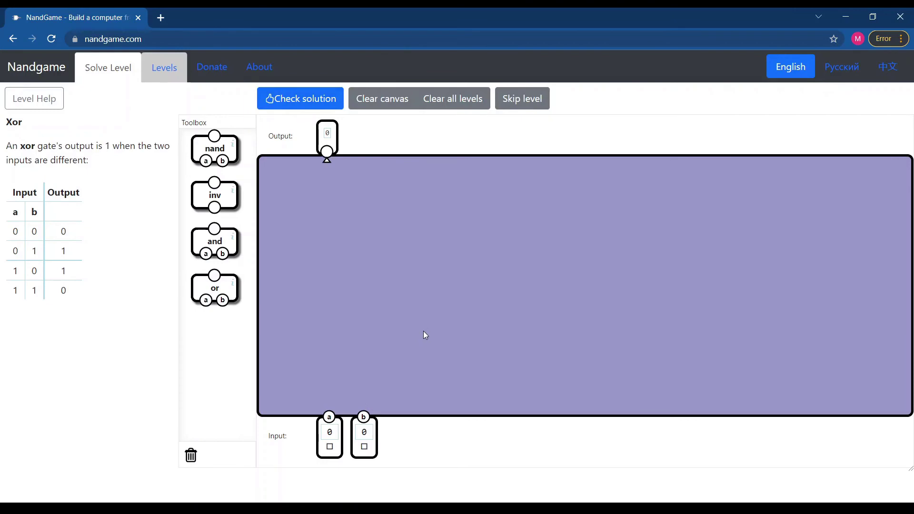
Try an or gate on the Xor canvas and highlight the row where inputs 1 1 give 0.
{"action": "left_click_drag", "start_coordinate": [215, 288], "coordinate": [336, 331]}
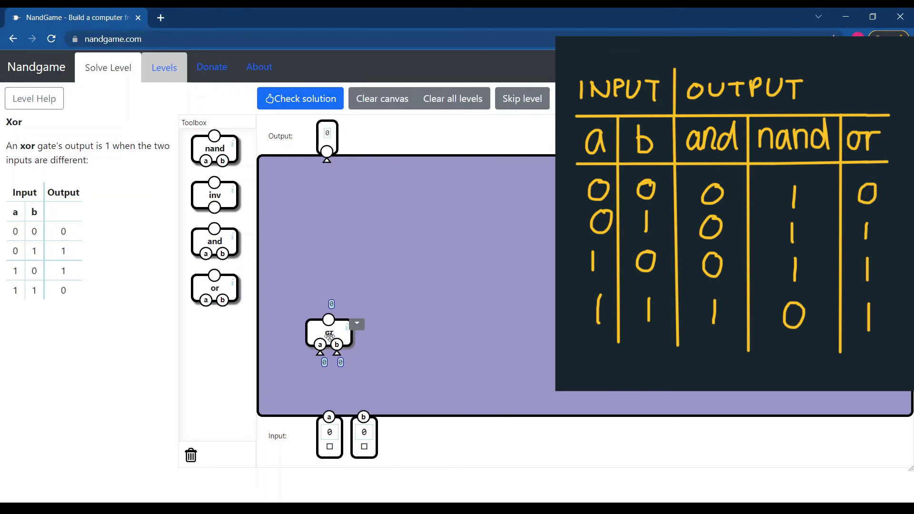
{"action": "left_click_drag", "start_coordinate": [329, 336], "coordinate": [319, 331]}
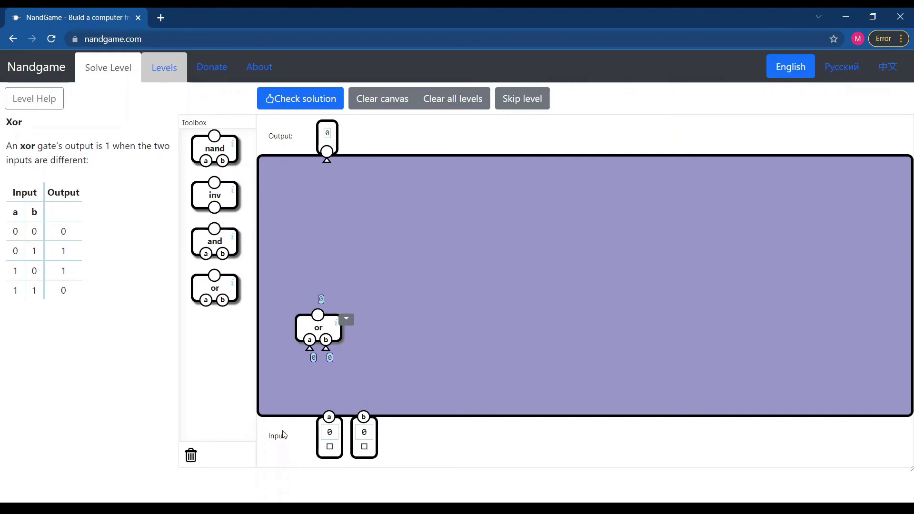
{"action": "double_click", "coordinate": [64, 289]}
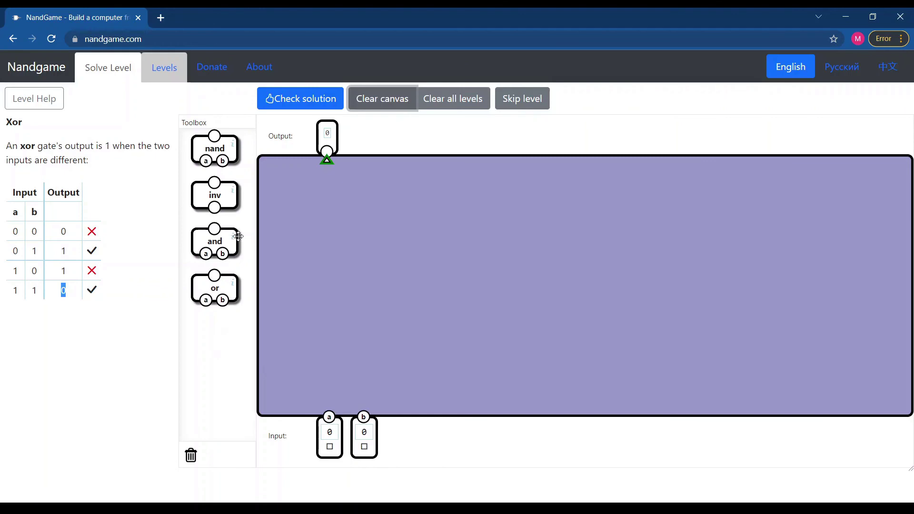
Build Xor from a nand and an or feeding an and gate, then check the solution.
{"action": "left_click_drag", "start_coordinate": [215, 149], "coordinate": [325, 343]}
{"action": "left_click_drag", "start_coordinate": [222, 292], "coordinate": [389, 353]}
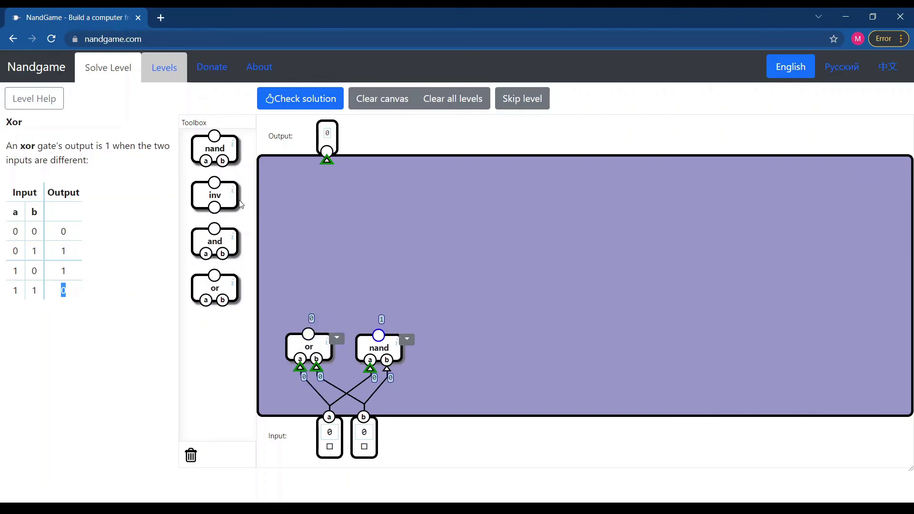
{"action": "left_click_drag", "start_coordinate": [233, 240], "coordinate": [327, 160]}
{"action": "left_click_drag", "start_coordinate": [333, 309], "coordinate": [379, 338]}
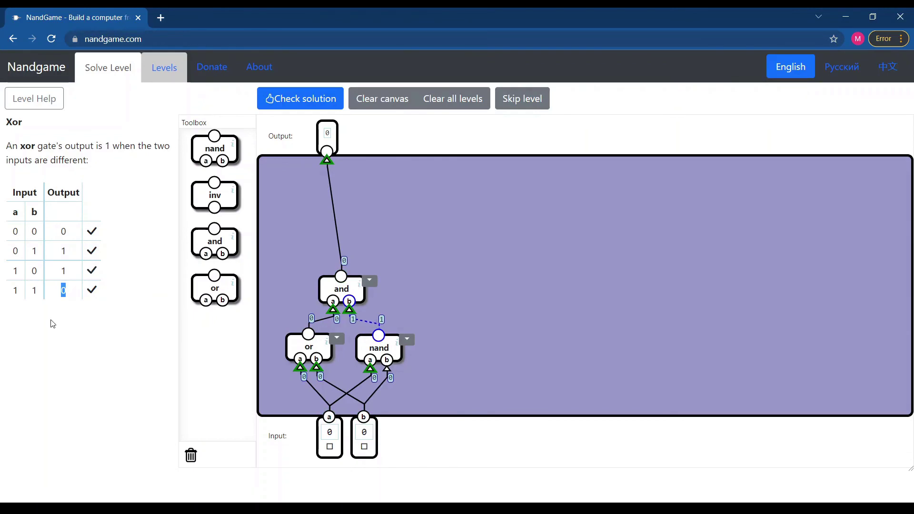
{"action": "left_click", "coordinate": [300, 98]}
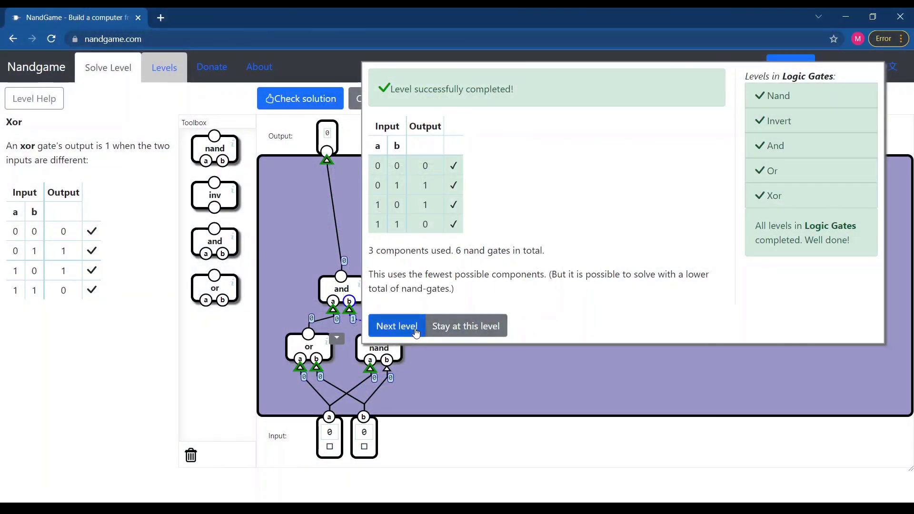
Stay at the Xor level to dismiss the summary and view the Levels overview with checkmarks.
{"action": "left_click", "coordinate": [432, 328]}
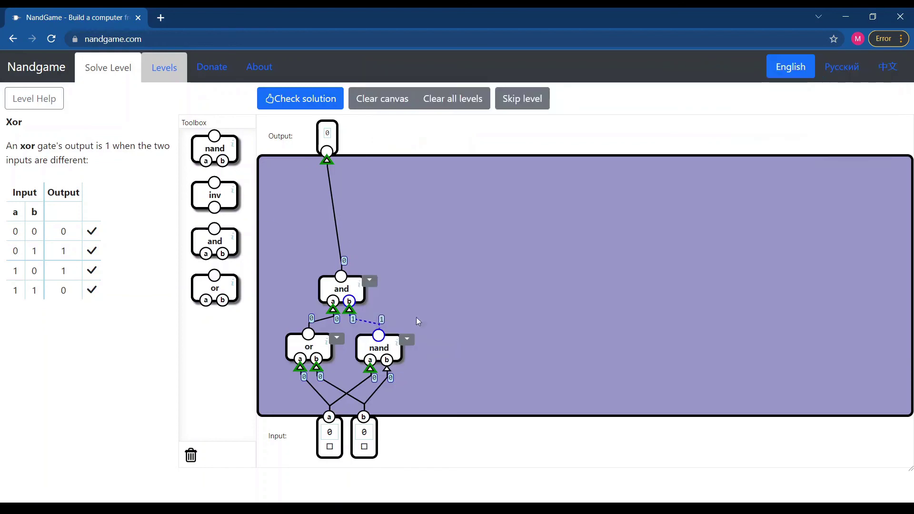
{"action": "left_click", "coordinate": [165, 74]}
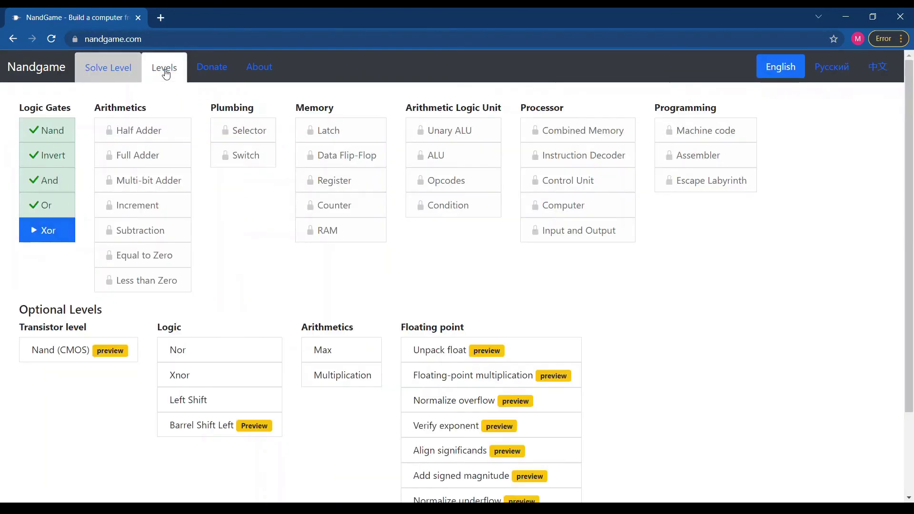